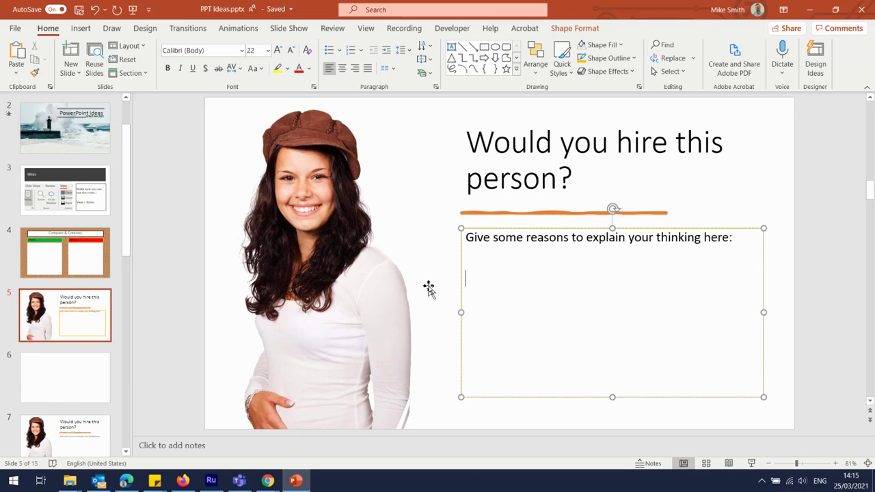
# Step: Complete 'I can write here' in slide 5's answer box, then go to slide 7
pyautogui.write('I')
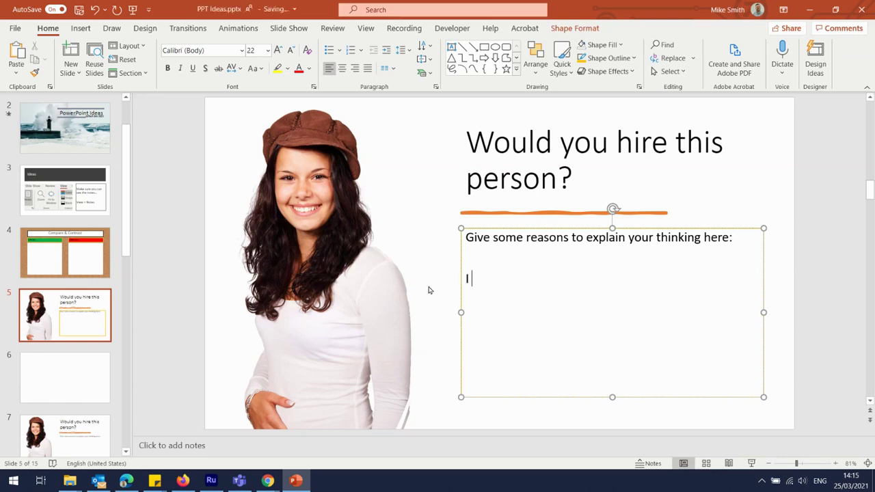
pyautogui.write(' can write here')
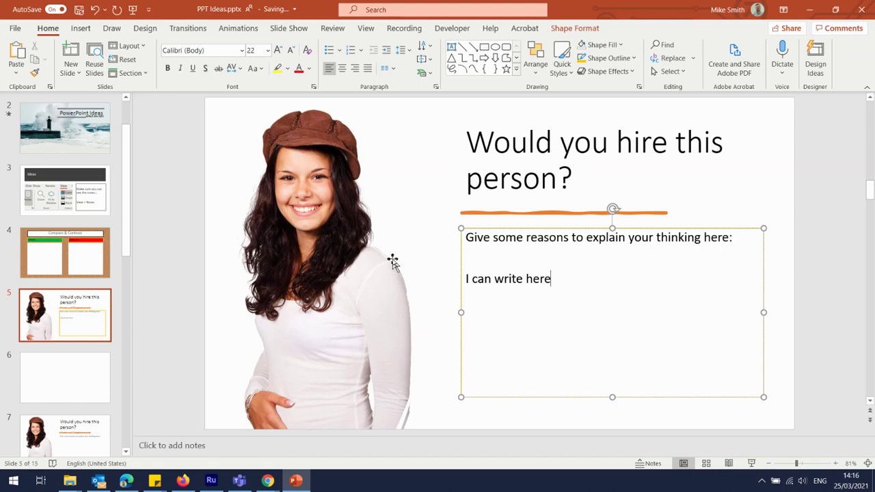
pyautogui.click(99, 425)
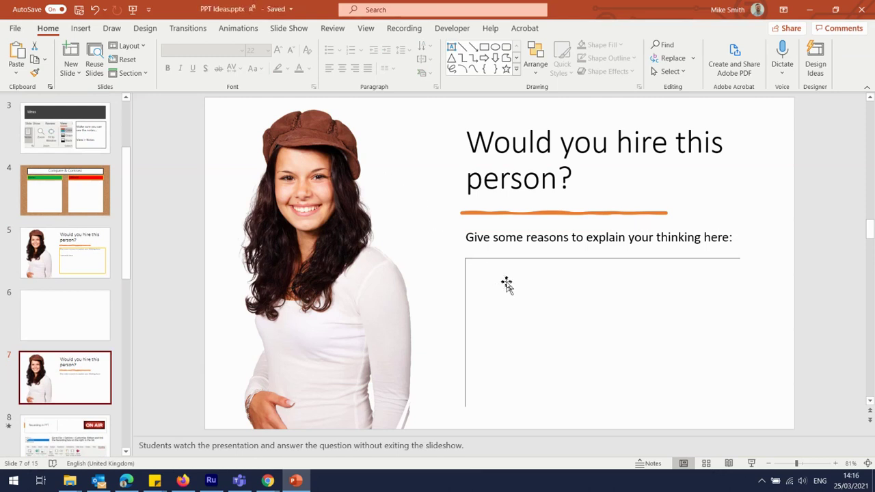
# Step: Start a slideshow from slide 7, type 'I can write here' into its answer box, then exit
pyautogui.click(507, 284)
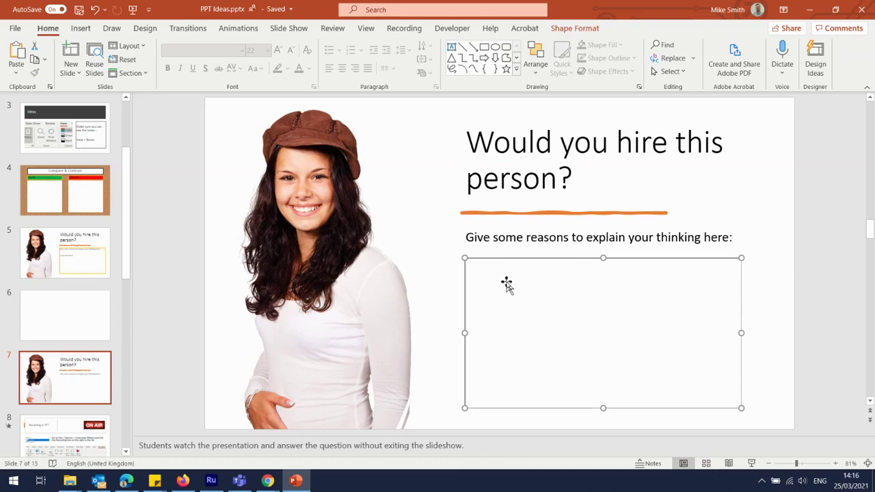
pyautogui.click(290, 28)
pyautogui.click(57, 60)
pyautogui.click(519, 294)
pyautogui.write('I can write here')
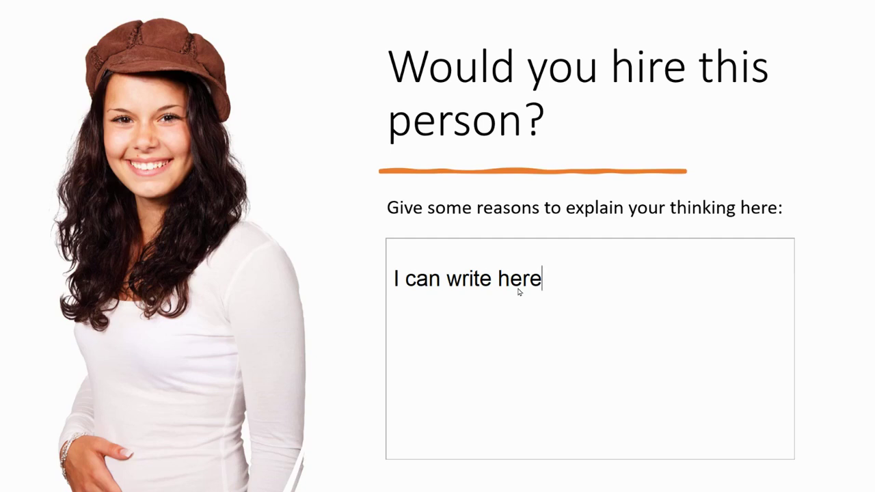
pyautogui.press('Escape')
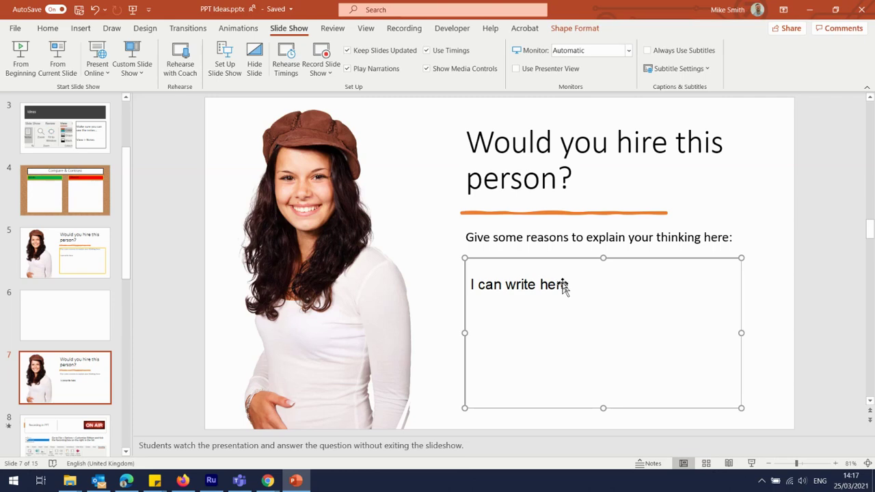
# Step: In a slideshow from slide 7, erase 'I can write here' from the answer box and exit
pyautogui.click(71, 71)
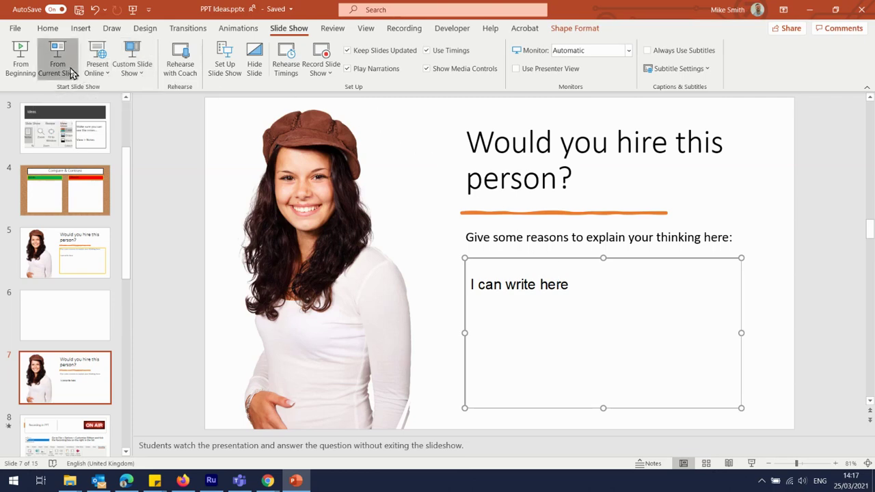
pyautogui.click(544, 282)
pyautogui.moveTo(546, 281); pyautogui.dragTo(400, 282)
pyautogui.press('BackSpace')
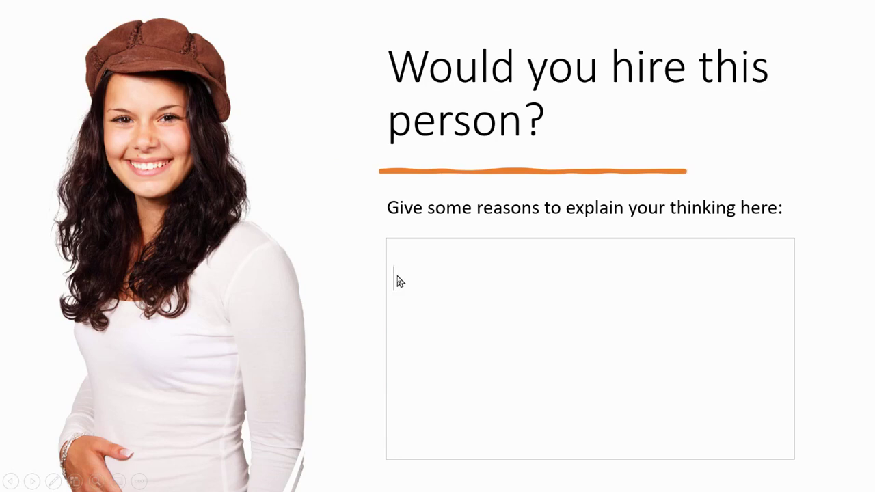
pyautogui.press('Escape')
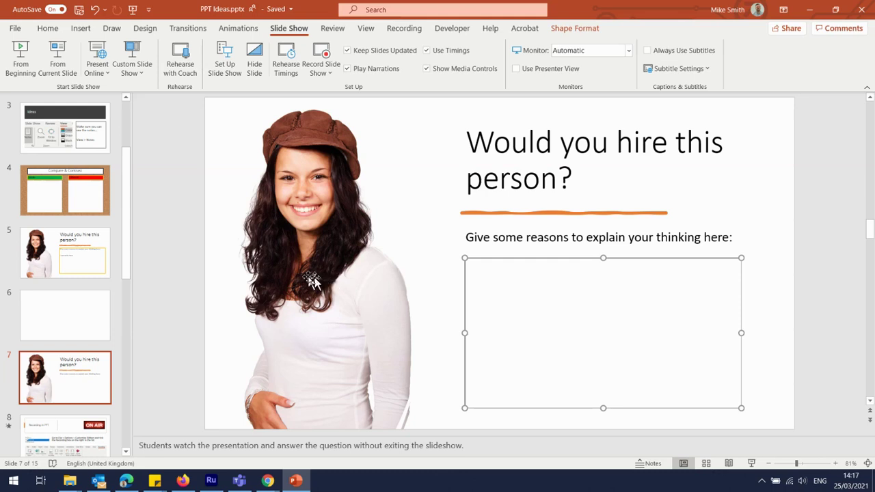
# Step: Go to blank slide 6, confirm Developer is checked under Customize Ribbon, and show the Developer tab
pyautogui.click(81, 313)
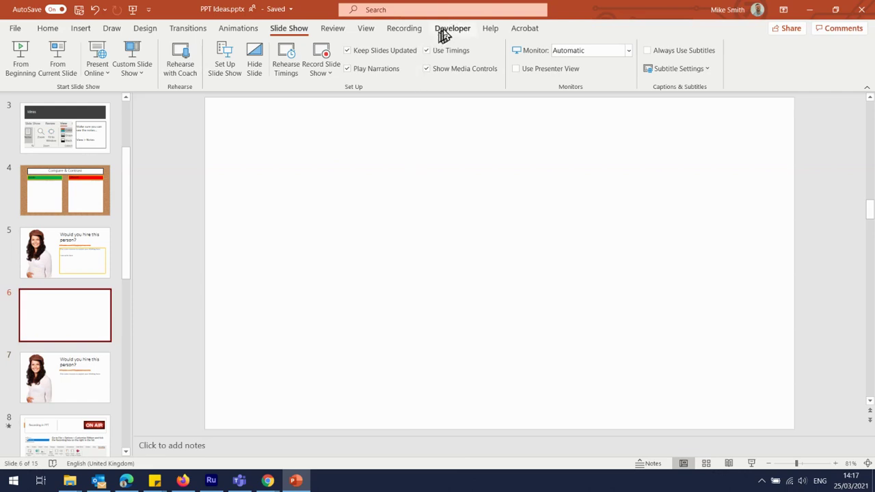
pyautogui.click(15, 30)
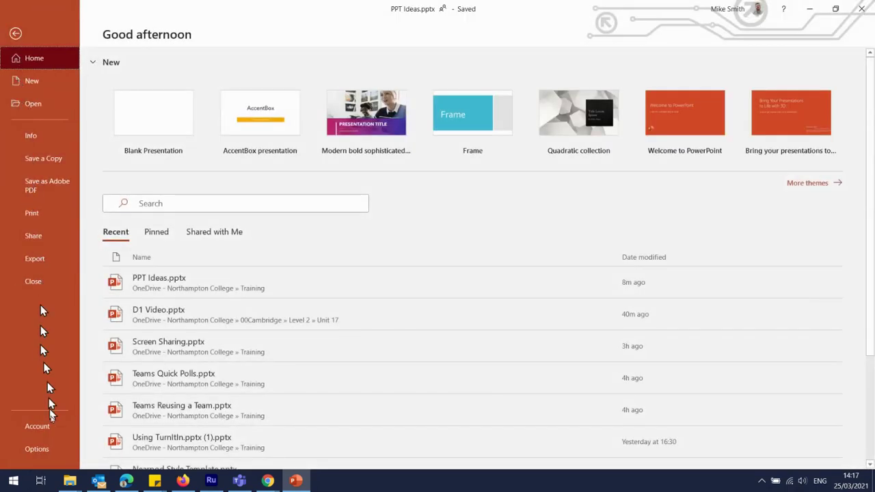
pyautogui.click(55, 449)
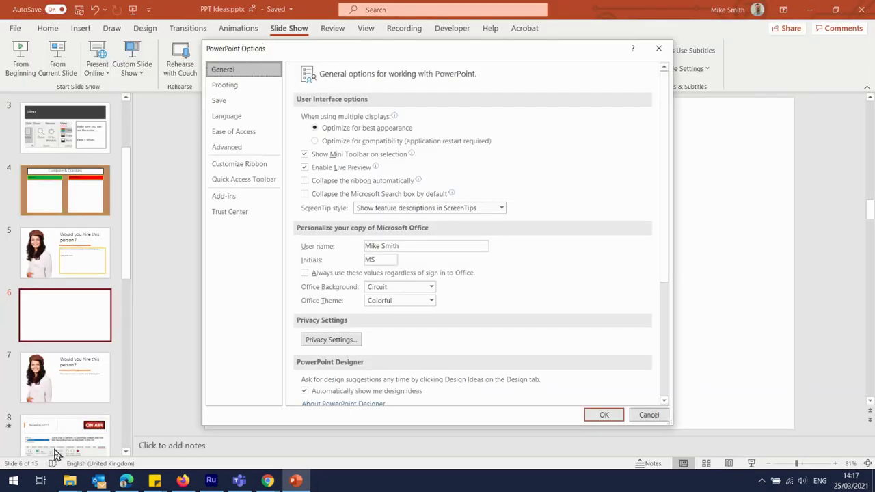
pyautogui.click(265, 164)
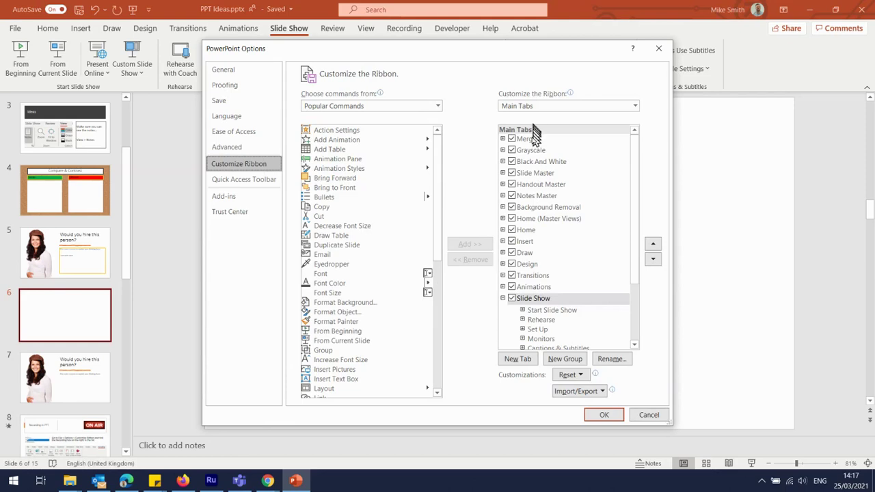
pyautogui.moveTo(634, 199); pyautogui.dragTo(633, 260)
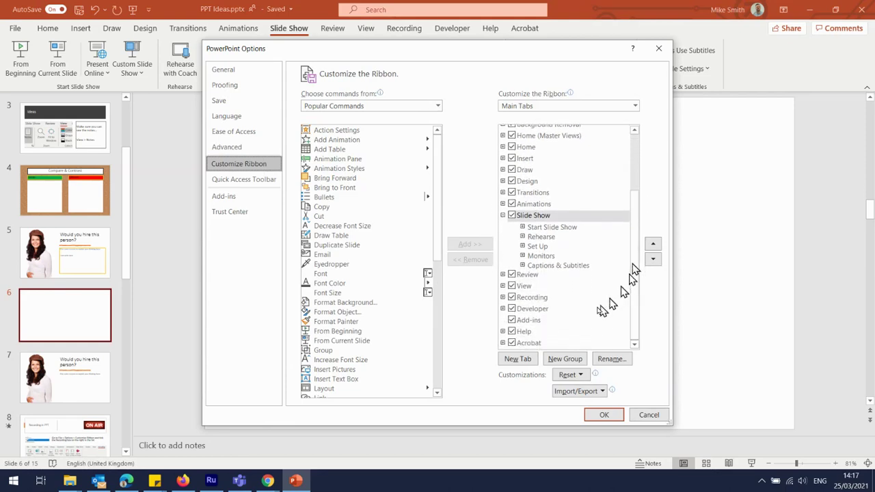
pyautogui.click(514, 311)
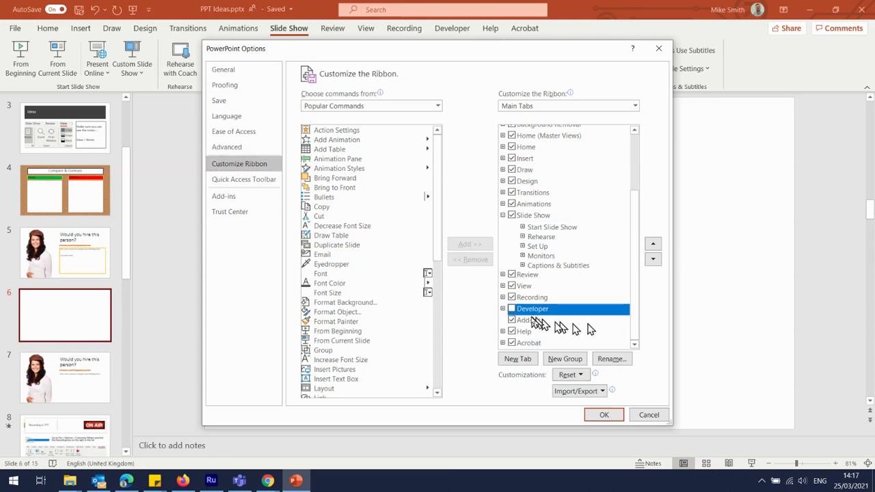
pyautogui.click(642, 417)
pyautogui.click(461, 32)
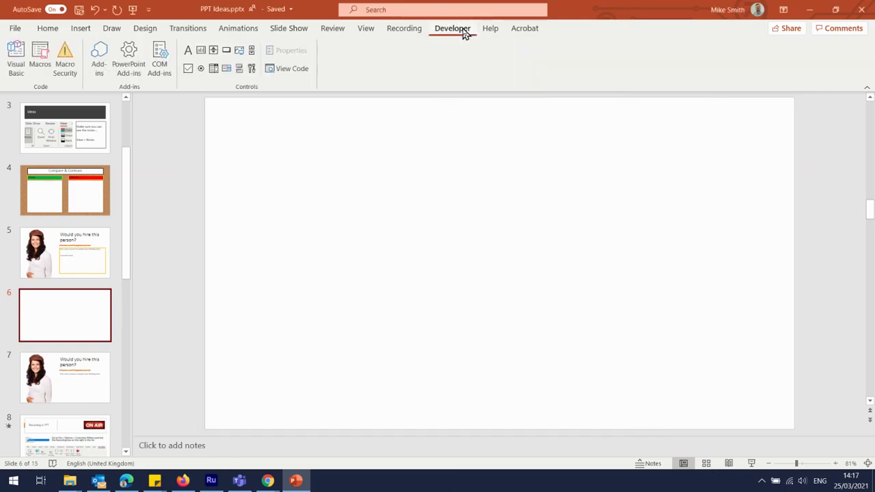
# Step: Draw an ActiveX text box over slide 6's lower-right area and enable ActiveX content
pyautogui.click(200, 53)
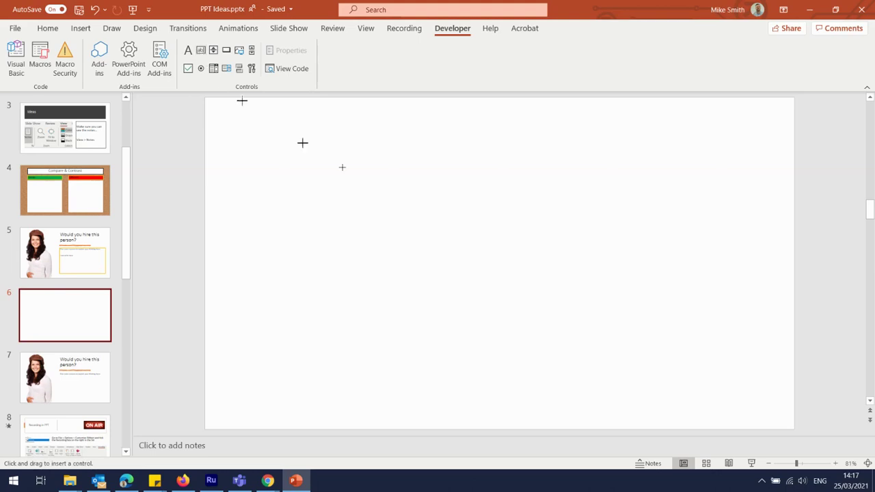
pyautogui.moveTo(485, 223); pyautogui.dragTo(748, 402)
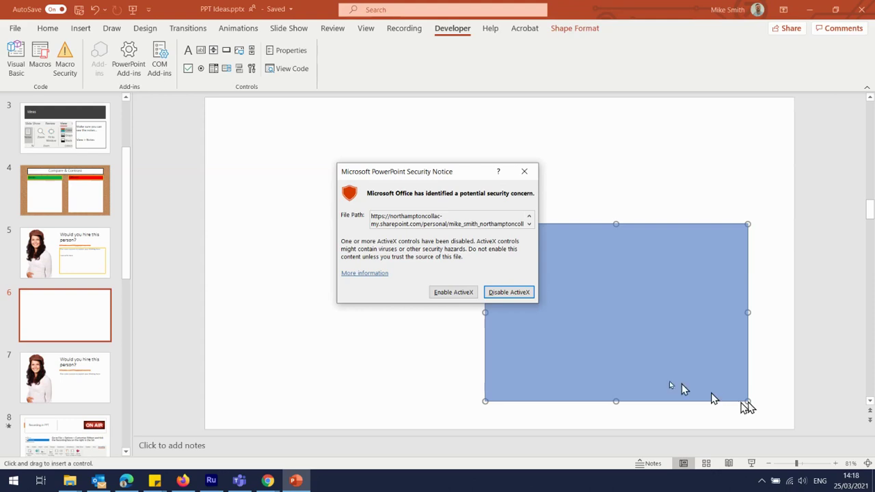
pyautogui.click(462, 295)
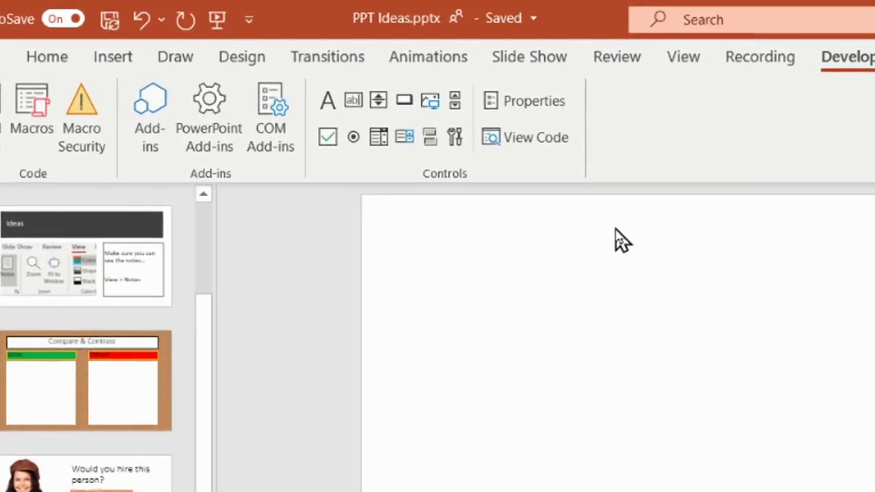
# Step: In TextBox1's Properties, listed alphabetically, set the Arial font to size 22
pyautogui.click(533, 116)
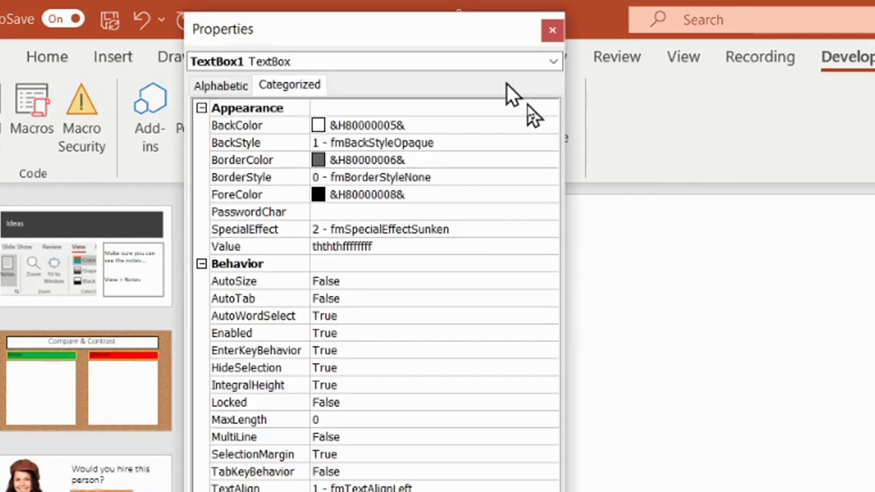
pyautogui.moveTo(460, 43); pyautogui.dragTo(516, 38)
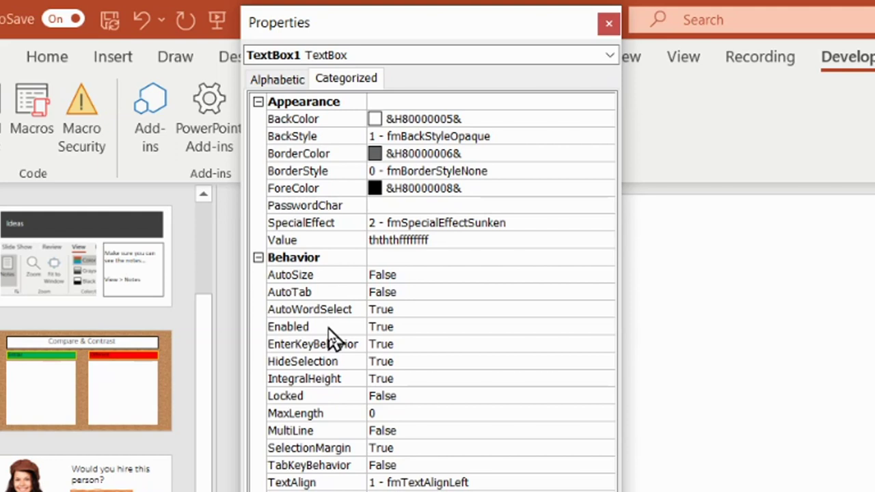
pyautogui.click(272, 80)
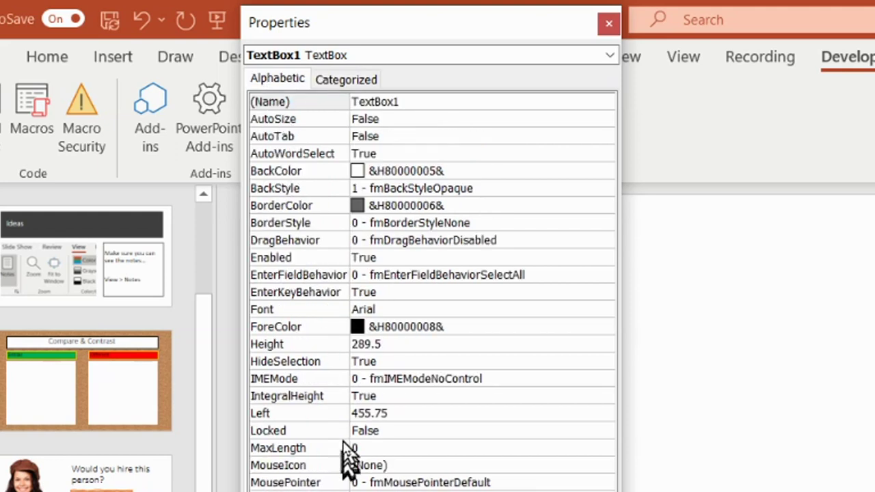
pyautogui.click(420, 311)
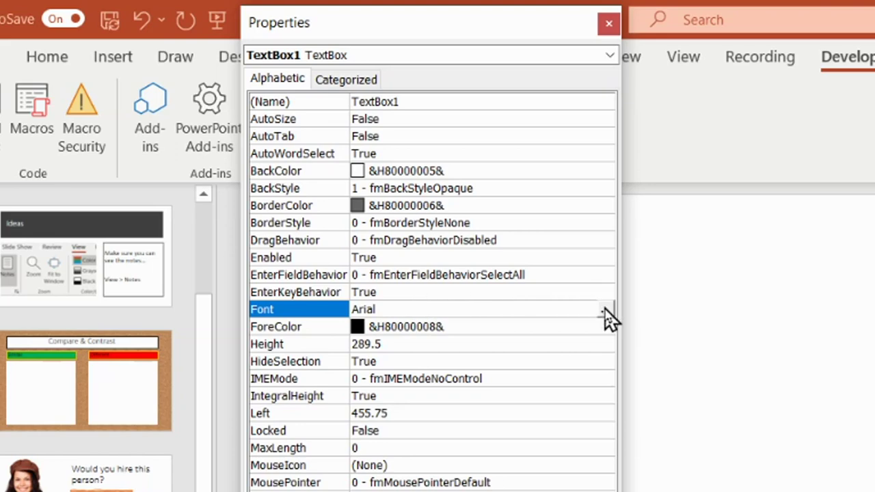
pyautogui.click(607, 313)
pyautogui.moveTo(361, 121); pyautogui.dragTo(748, 189)
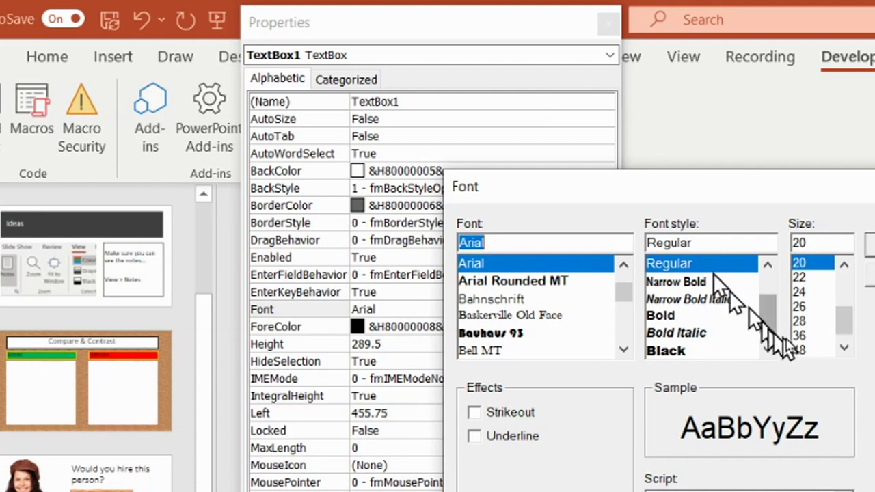
pyautogui.click(825, 266)
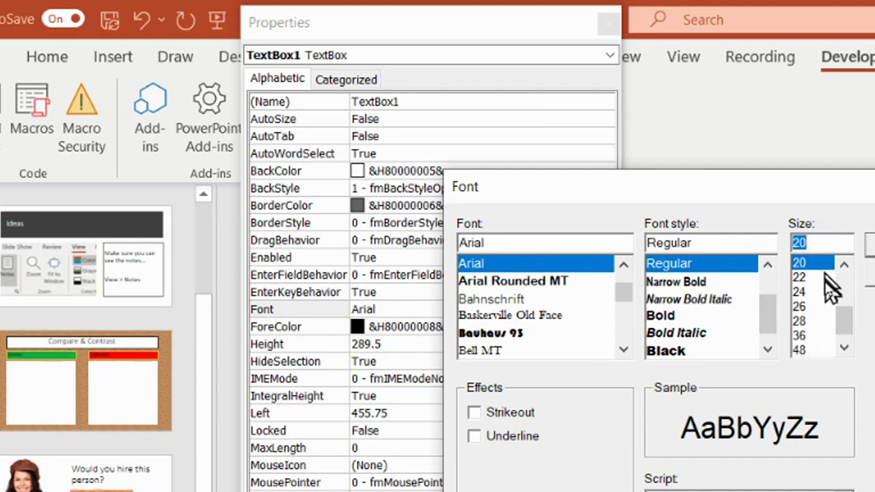
pyautogui.click(827, 276)
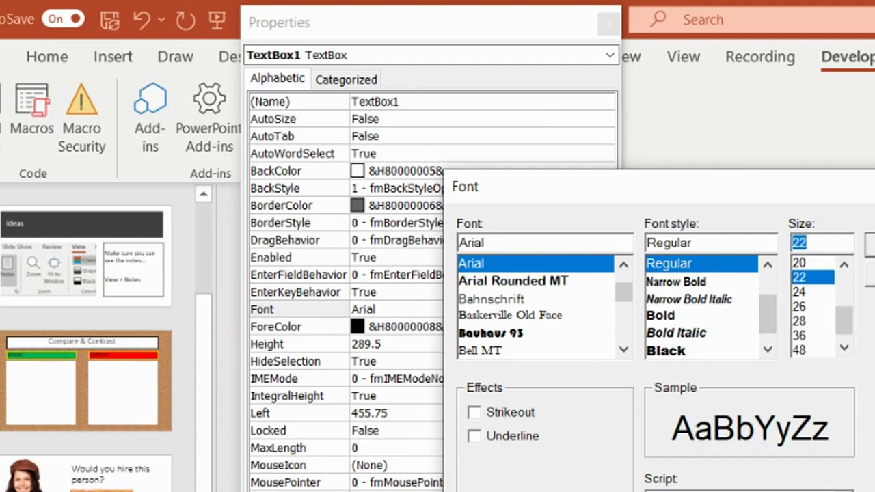
pyautogui.click(870, 245)
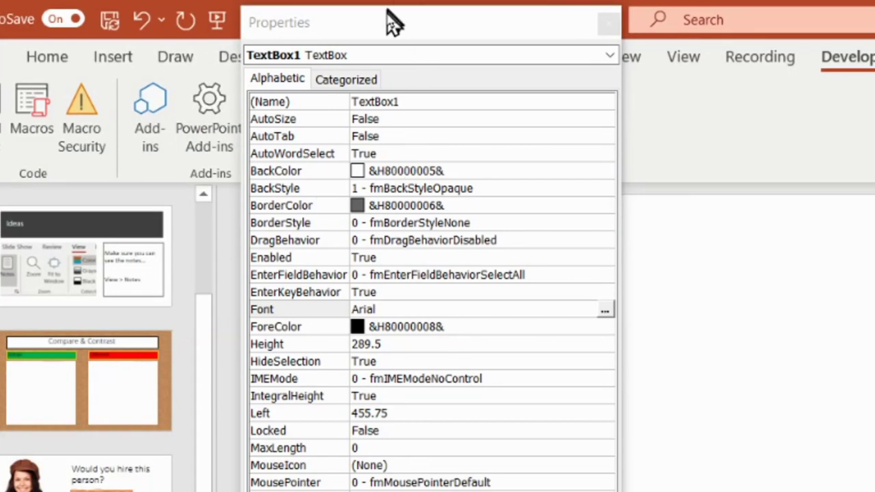
pyautogui.moveTo(390, 20); pyautogui.dragTo(406, 27)
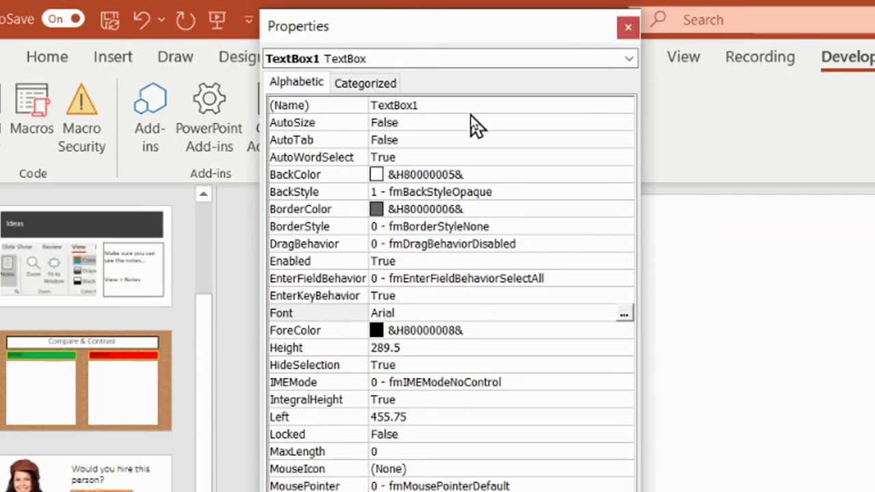
# Step: Keep EnterKeyBehavior True and set MultiLine to True for TextBox1
pyautogui.click(415, 294)
pyautogui.click(624, 295)
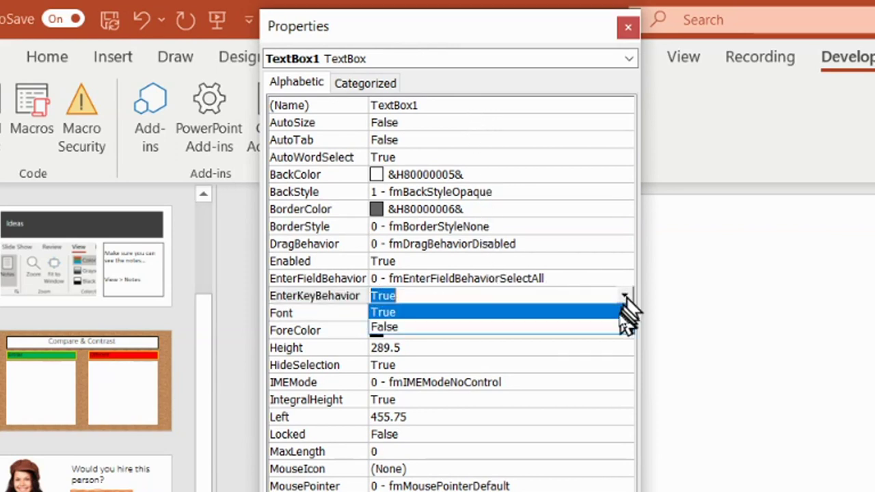
pyautogui.click(406, 311)
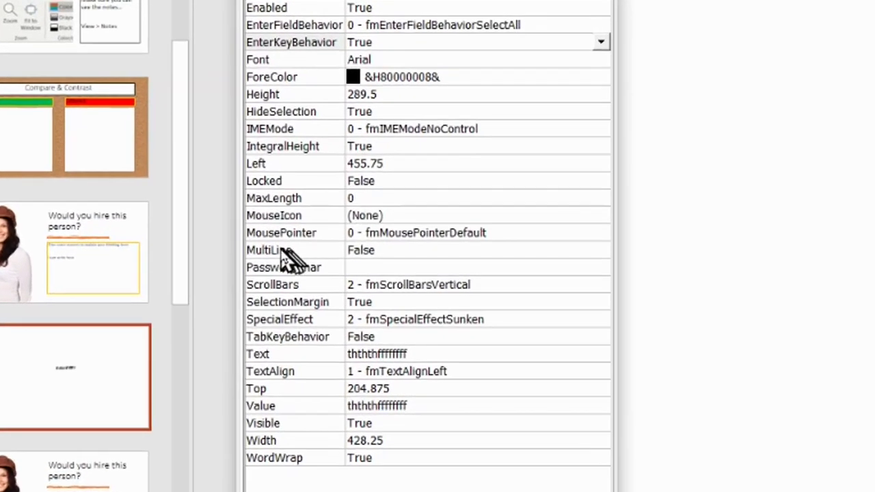
pyautogui.click(267, 252)
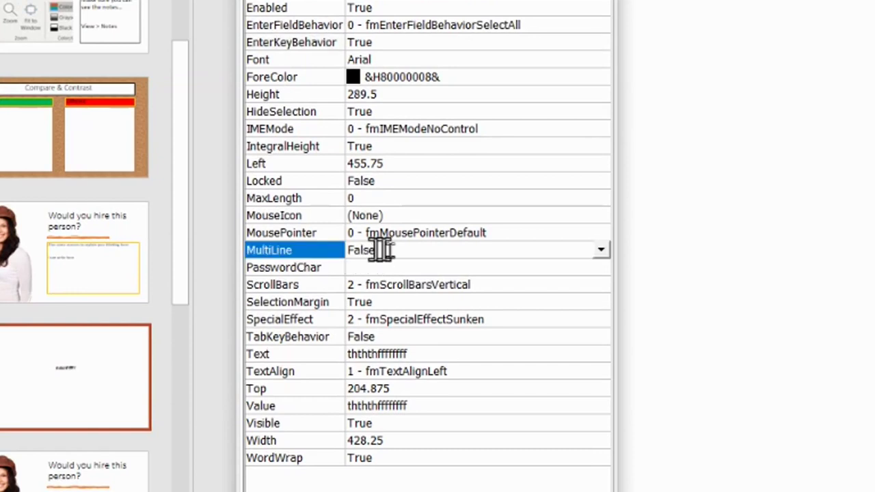
pyautogui.click(601, 250)
pyautogui.click(593, 266)
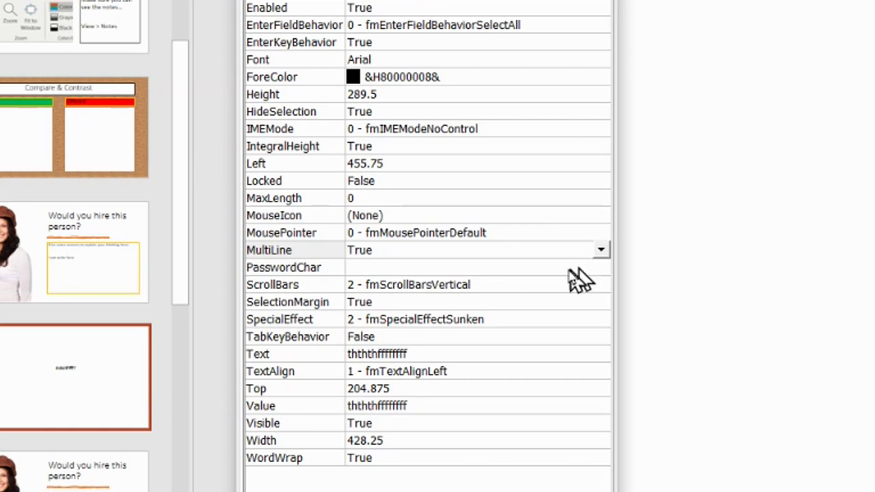
# Step: Set TextBox1's ScrollBars to fmScrollBarsVertical and close the Properties window
pyautogui.click(533, 284)
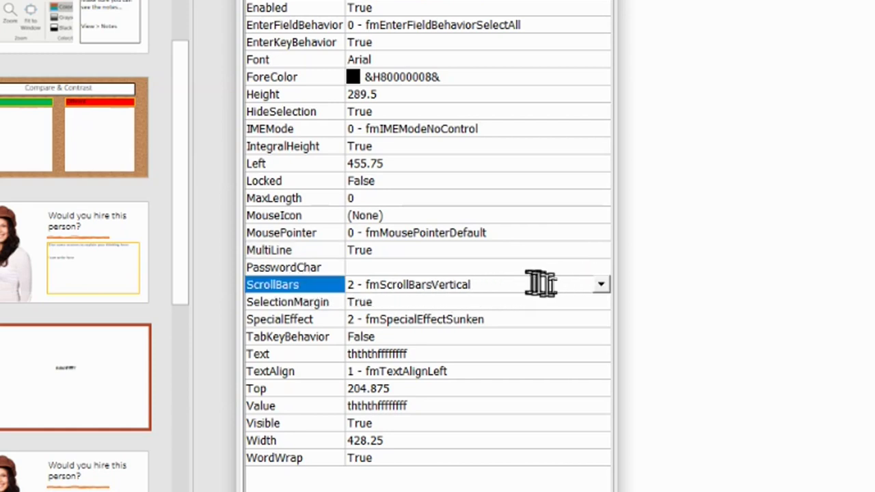
pyautogui.click(600, 285)
pyautogui.click(423, 301)
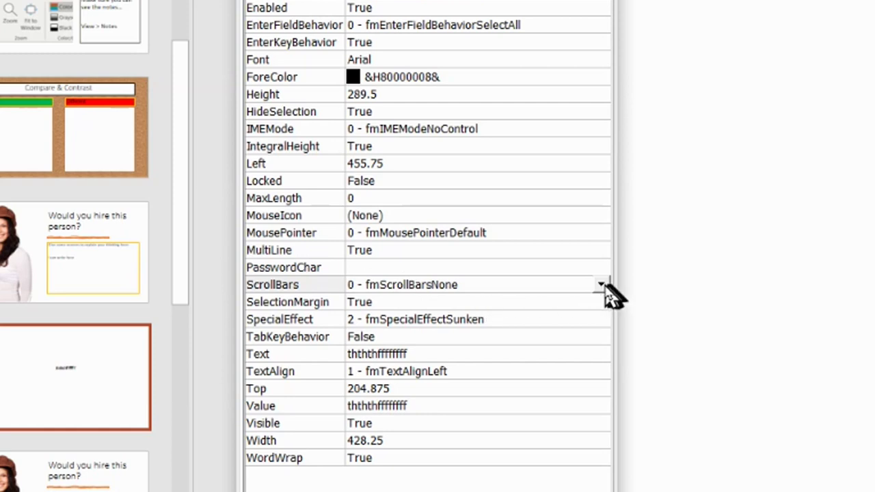
pyautogui.click(601, 285)
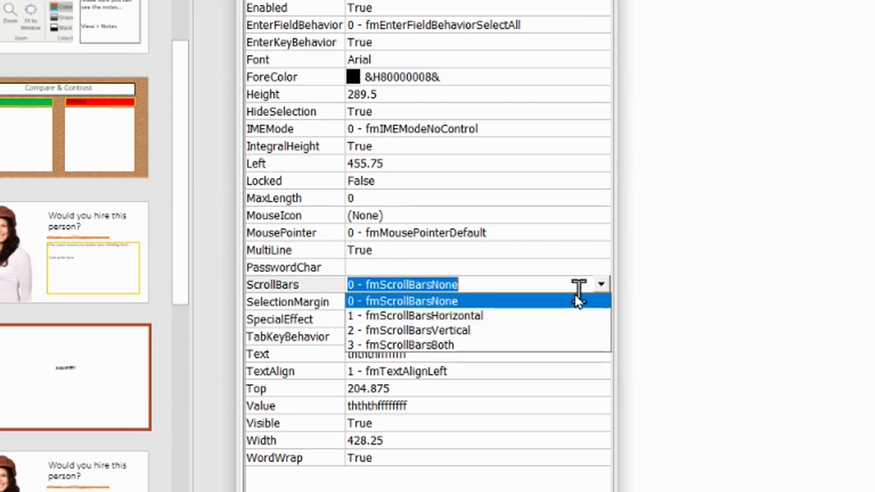
pyautogui.click(457, 328)
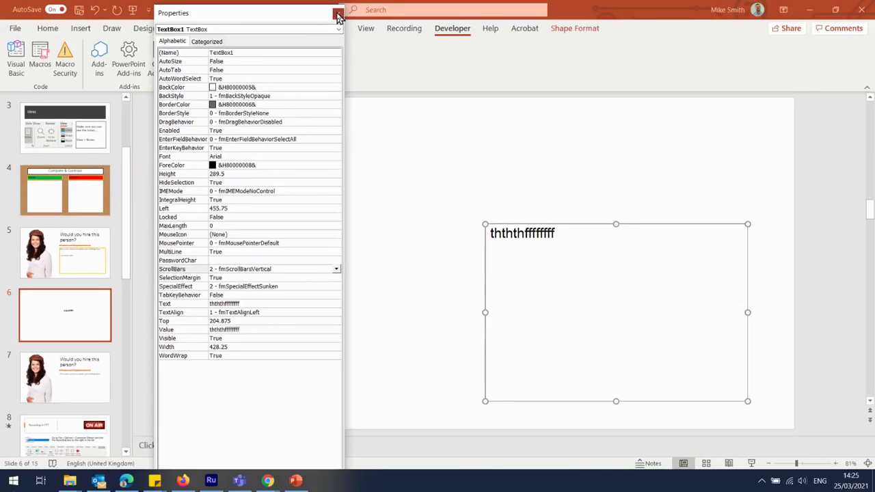
pyautogui.click(336, 14)
# Step: Start a slideshow from the current slide and type two lines of 'ff' into the text box
pyautogui.click(301, 31)
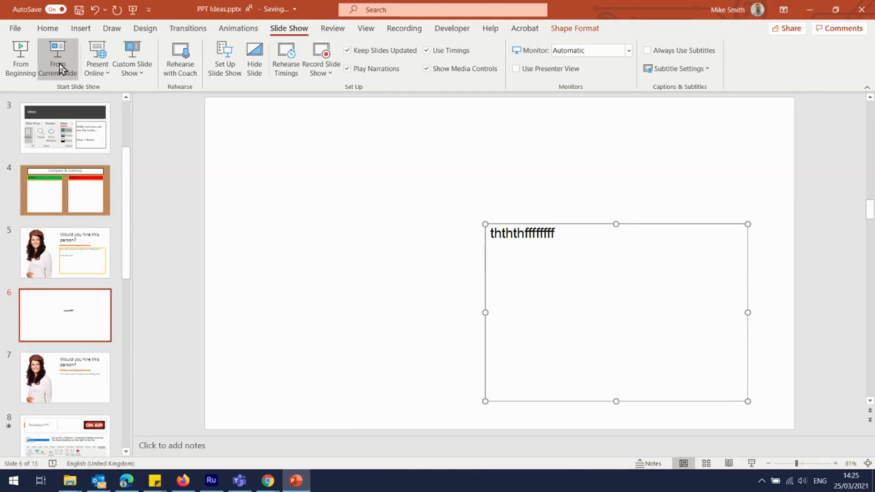
pyautogui.click(59, 68)
pyautogui.click(557, 212)
pyautogui.write('jsjsjlsjdlsjdl')
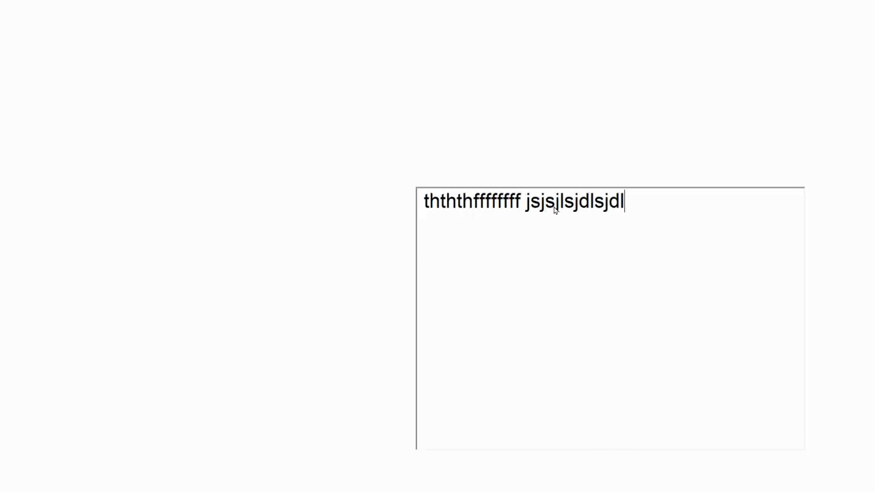
pyautogui.press('BackSpace')
pyautogui.press('BackSpace')
pyautogui.press('BackSpace')
pyautogui.press('BackSpace')
pyautogui.press('BackSpace')
pyautogui.press('BackSpace')
pyautogui.press('BackSpace')
pyautogui.press('BackSpace')
pyautogui.press('BackSpace')
pyautogui.press('BackSpace')
pyautogui.press('BackSpace')
pyautogui.press('BackSpace')
pyautogui.press('BackSpace')
pyautogui.press('BackSpace')
pyautogui.press('BackSpace')
pyautogui.press('BackSpace')
pyautogui.press('BackSpace')
pyautogui.press('BackSpace')
pyautogui.press('BackSpace')
pyautogui.press('BackSpace')
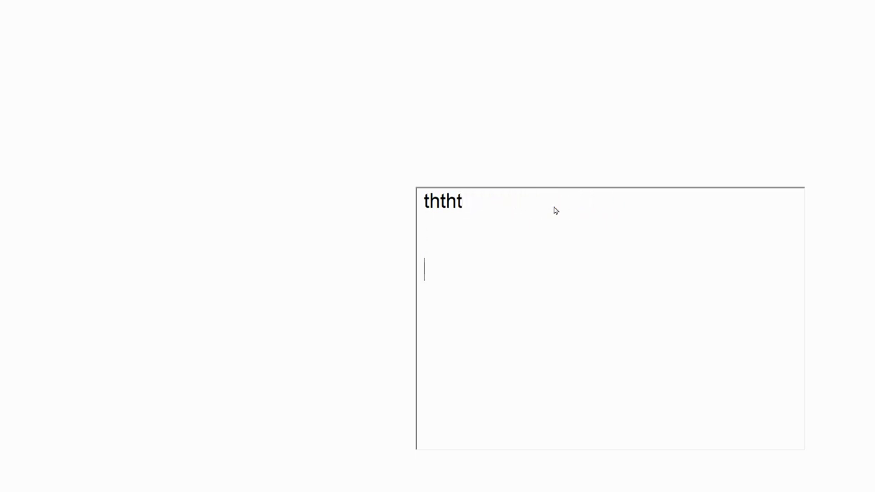
pyautogui.write('ff')
pyautogui.press('Return')
pyautogui.press('Return')
pyautogui.write('ff')
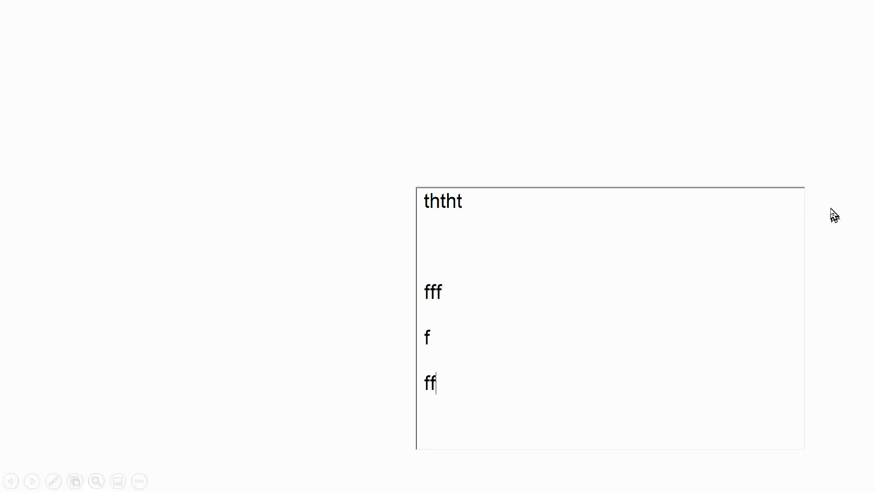
# Step: Delete all the typed lines from the text box and end the slideshow
pyautogui.moveTo(479, 385); pyautogui.dragTo(454, 206)
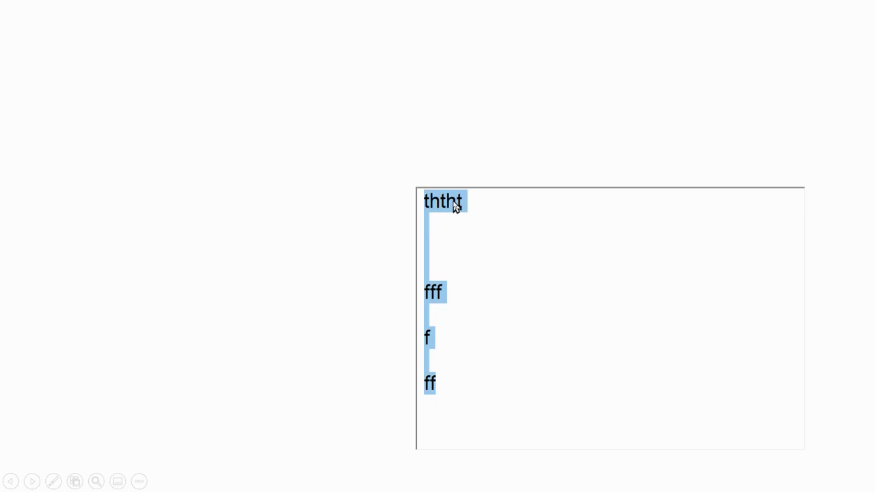
pyautogui.press('Delete')
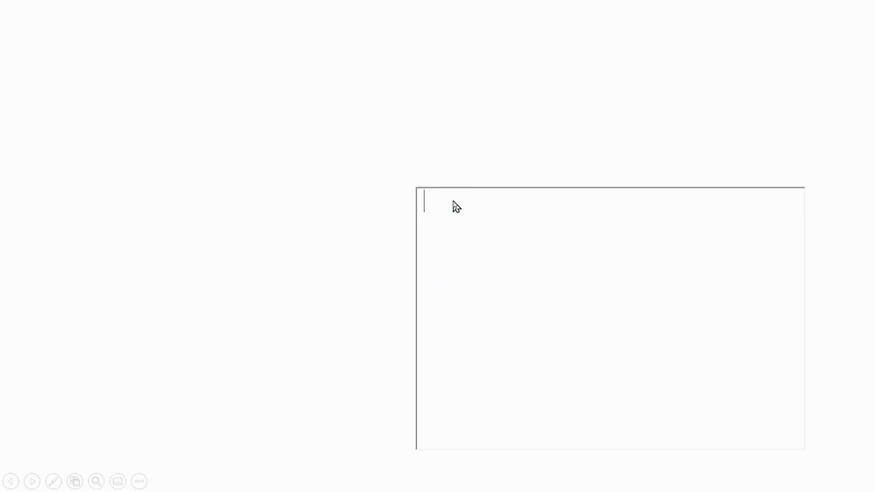
pyautogui.press('Escape')
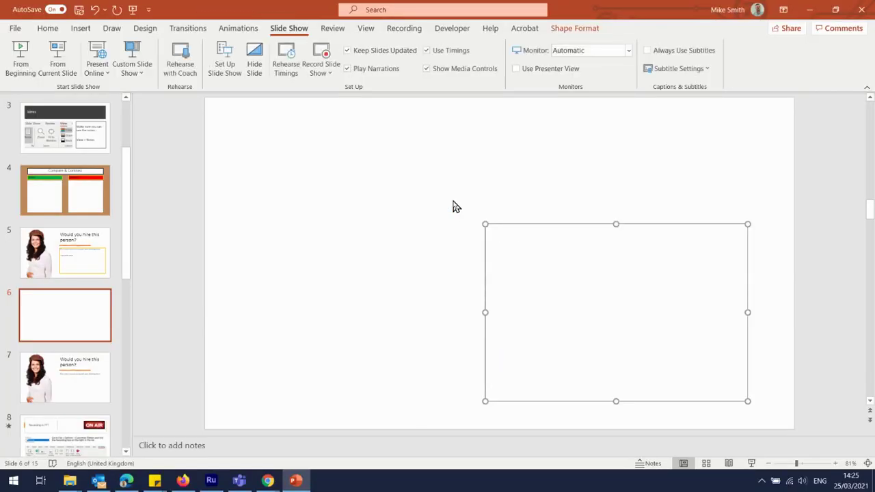